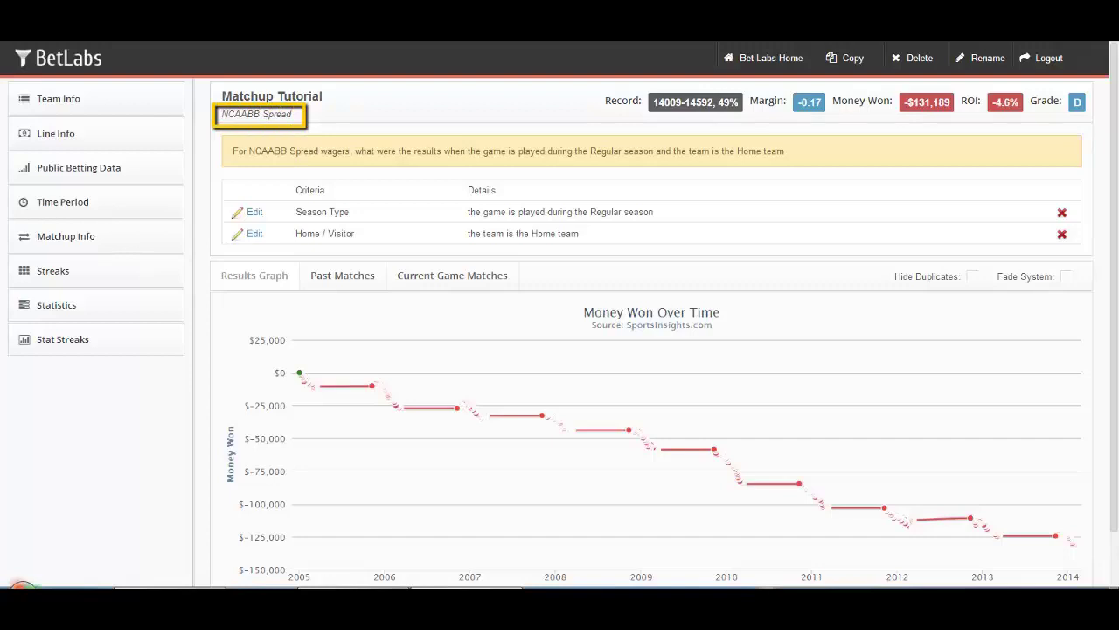
Step: Expand Matchup Info in the sidebar to list Conference, Stadium, Rank, Prev Team and the other filters
{"action": "left_click", "coordinate": [112, 244]}
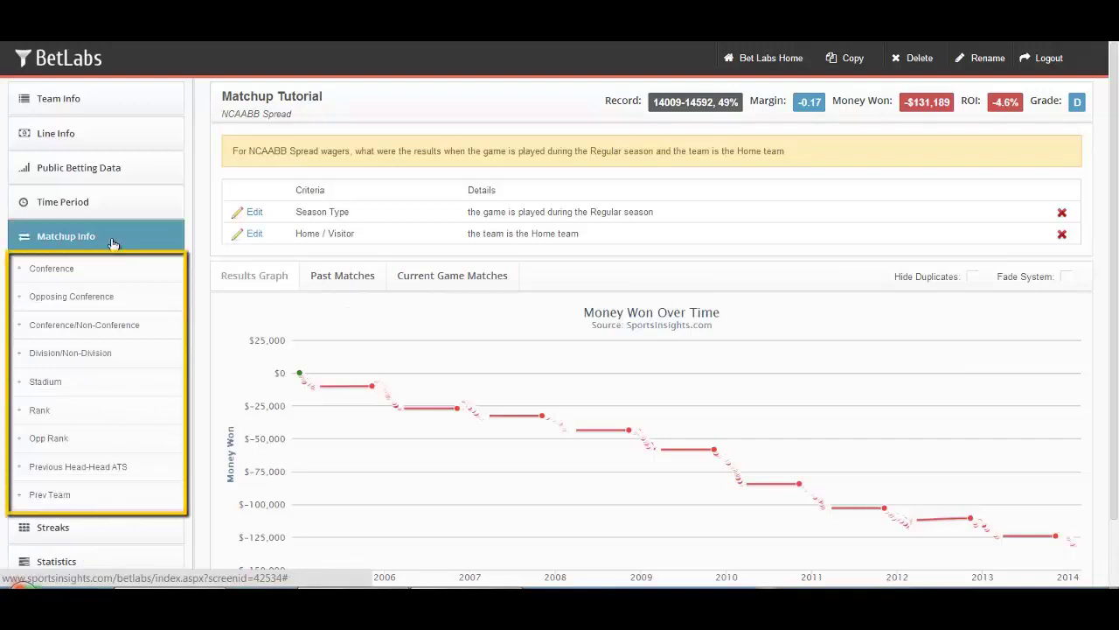
Step: Open the Conference filter, sort it by Description and search for 'SEC'
{"action": "left_click", "coordinate": [59, 274]}
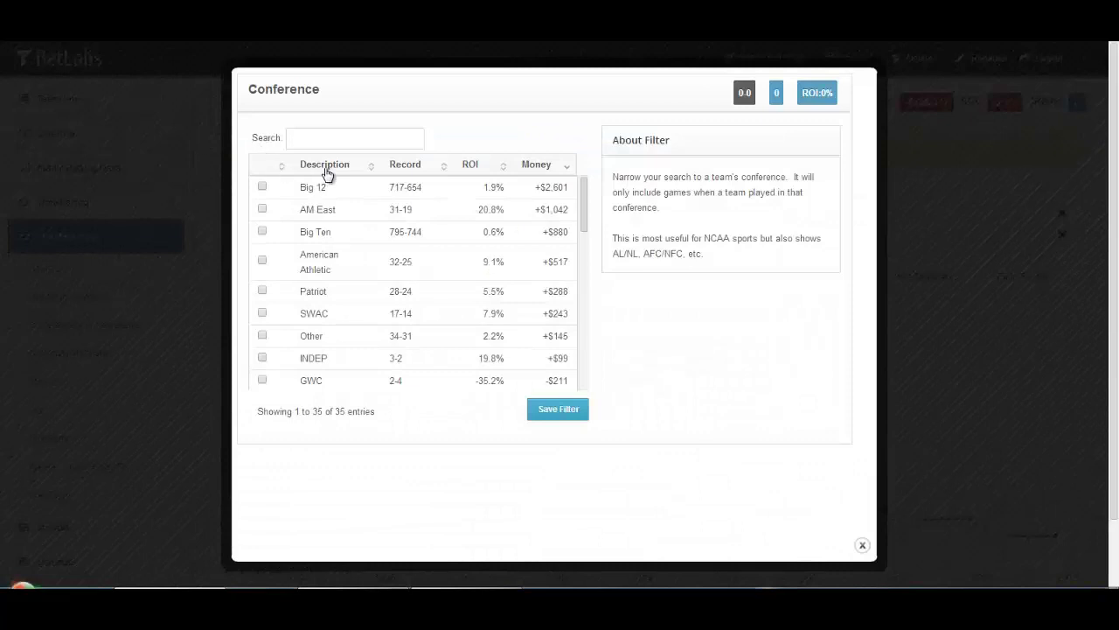
{"action": "left_click", "coordinate": [325, 166]}
{"action": "left_click", "coordinate": [323, 133]}
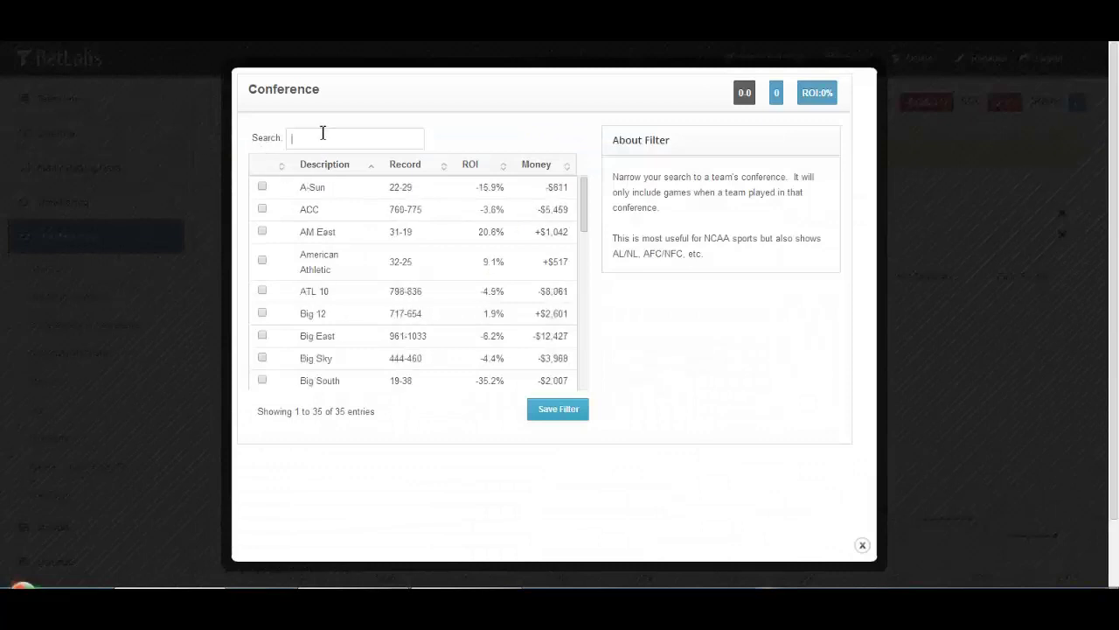
{"action": "type", "text": "SEC"}
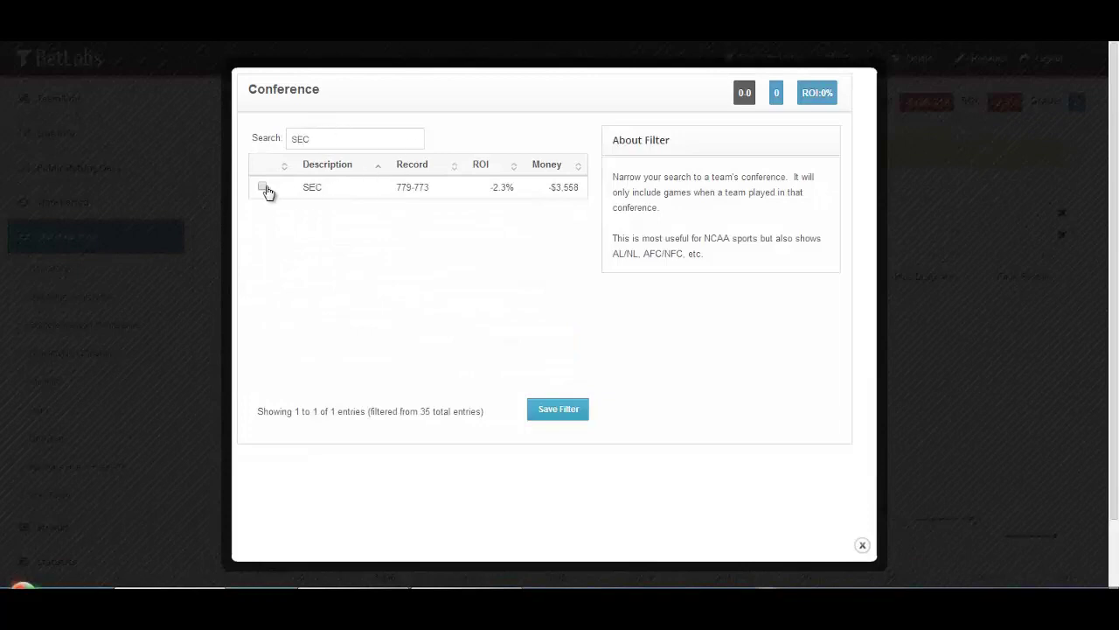
Step: In Opposing Conference, sort by Description and Money, search 'BIG', and tick then untick Big East
{"action": "left_click", "coordinate": [862, 545]}
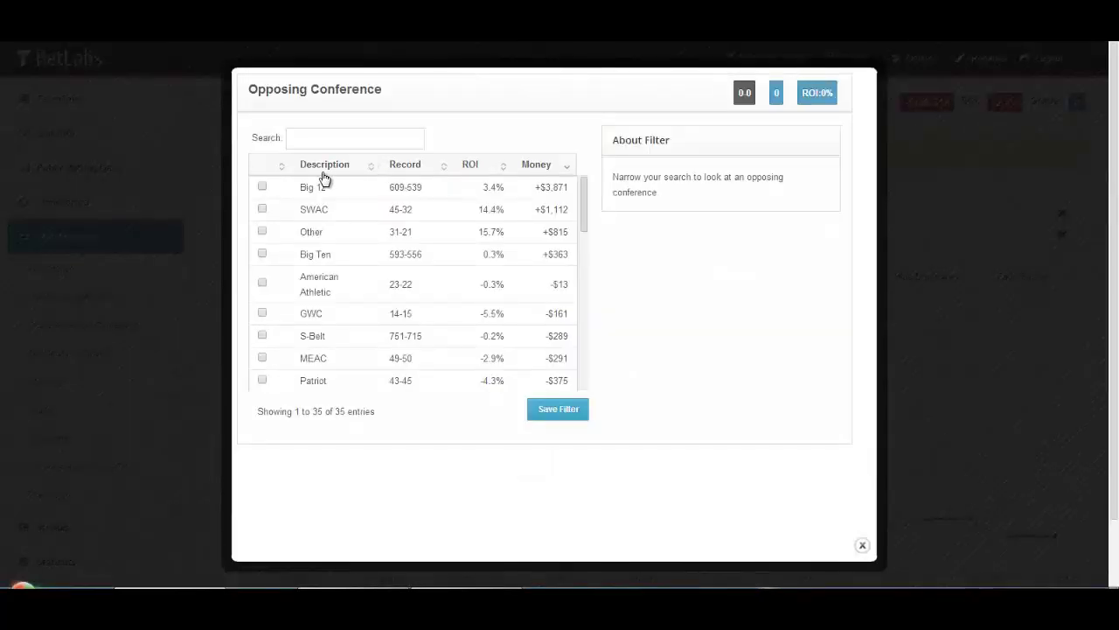
{"action": "left_click", "coordinate": [322, 166]}
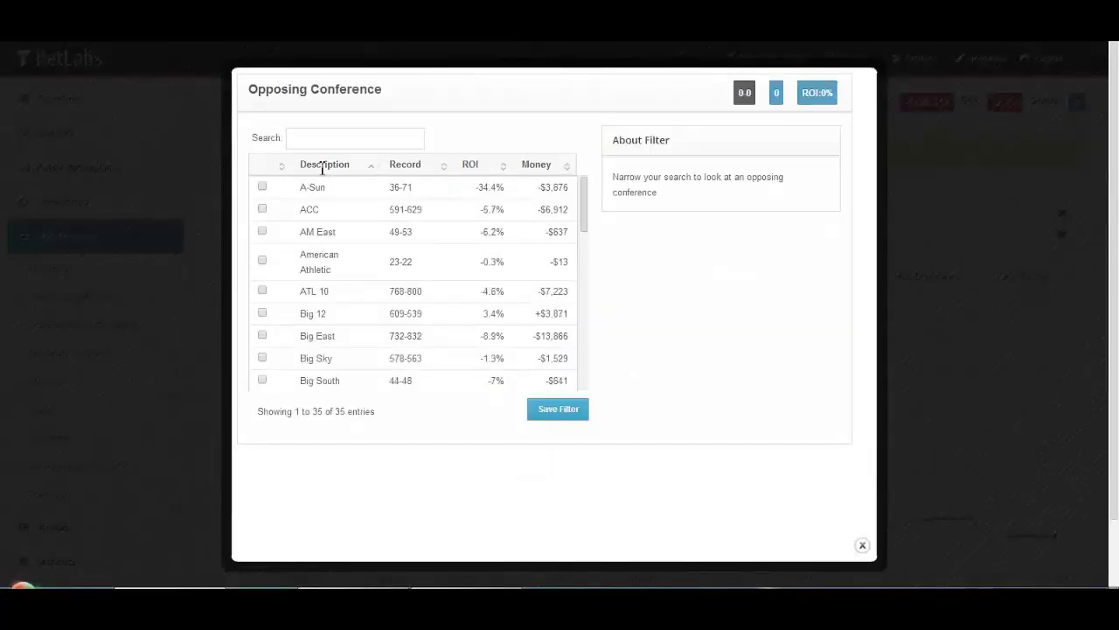
{"action": "left_click", "coordinate": [541, 166]}
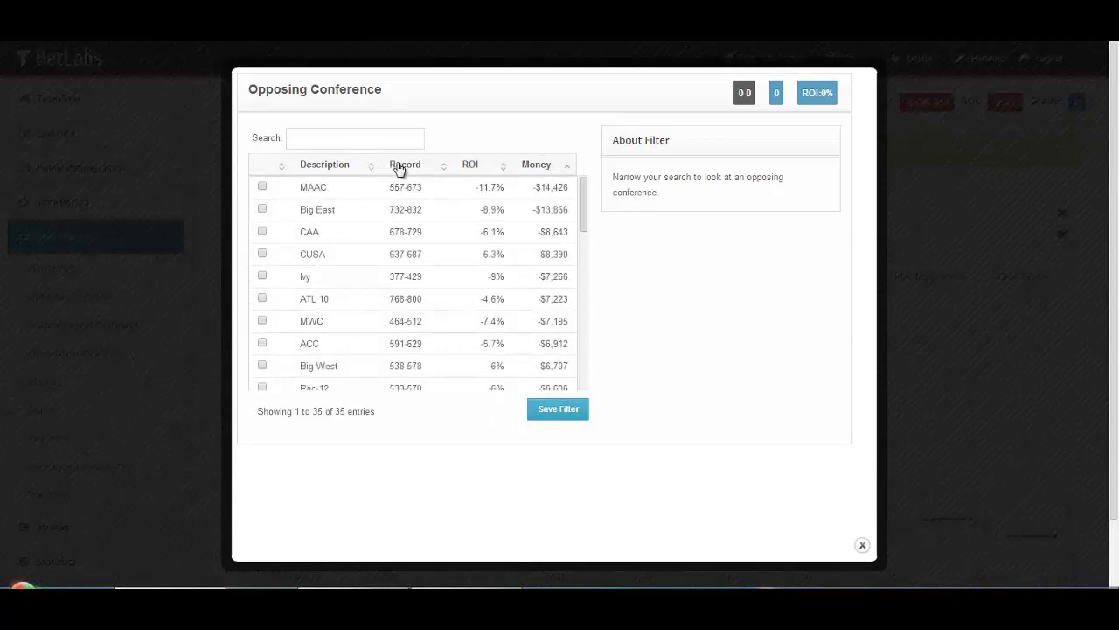
{"action": "left_click", "coordinate": [360, 143]}
{"action": "type", "text": "BIG"}
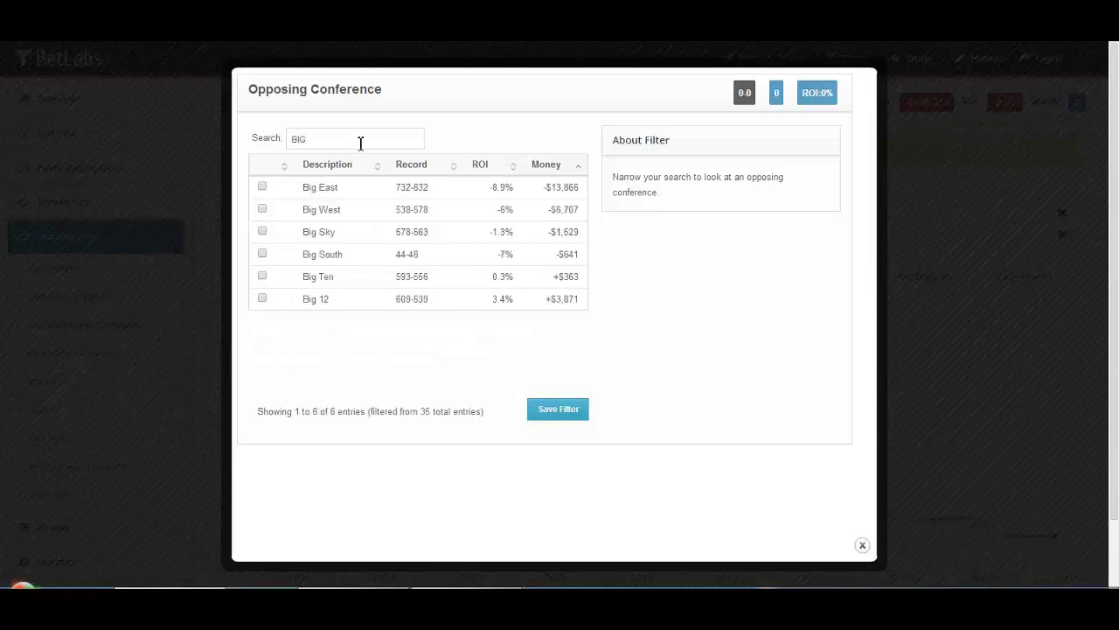
{"action": "left_click", "coordinate": [263, 188]}
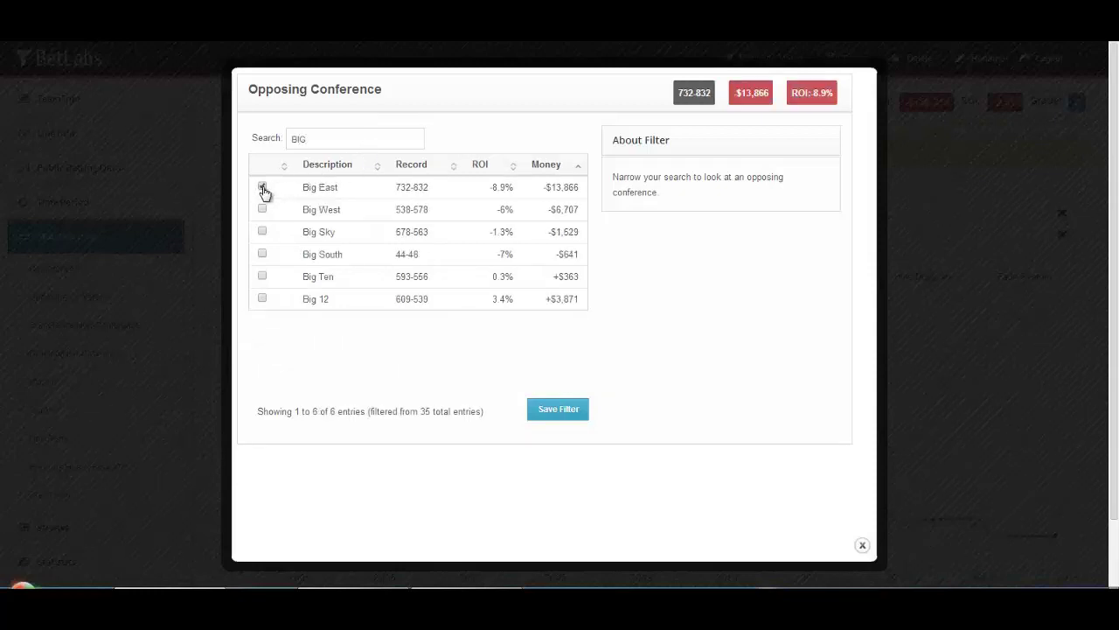
{"action": "left_click", "coordinate": [263, 189]}
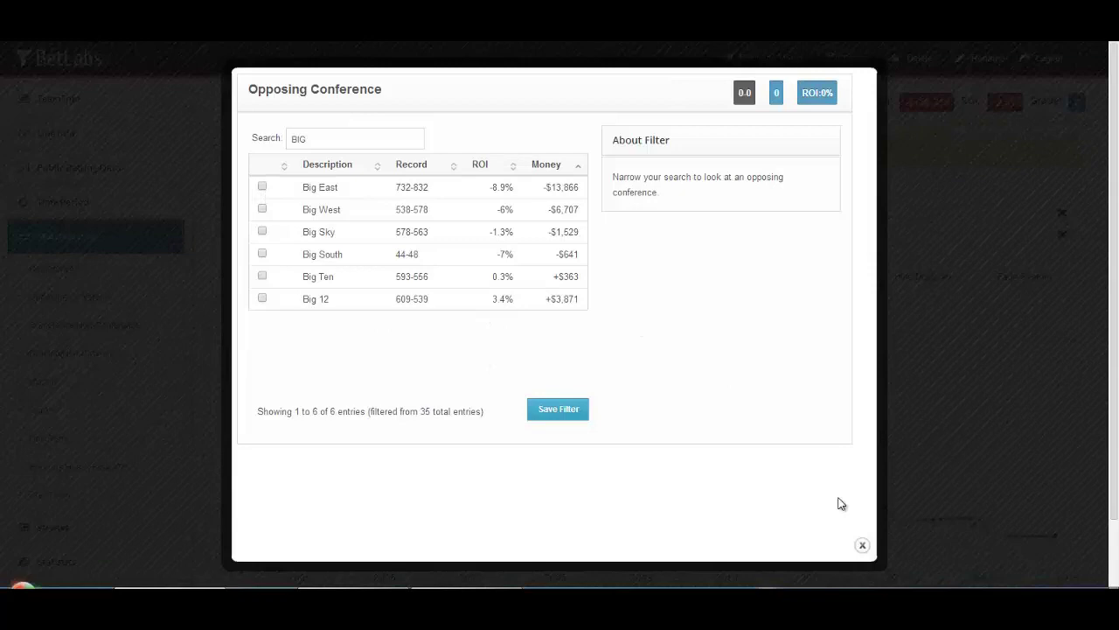
Step: Close Opposing Conference, then open and close the Conference/Non-Conference filter without changes
{"action": "left_click", "coordinate": [864, 548]}
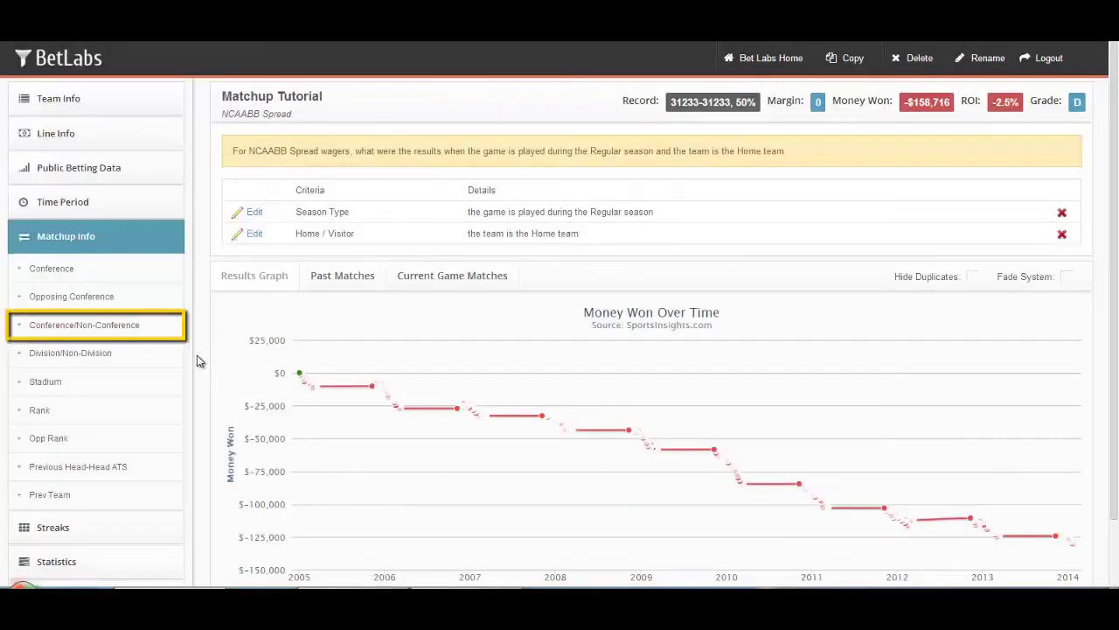
{"action": "left_click", "coordinate": [130, 325]}
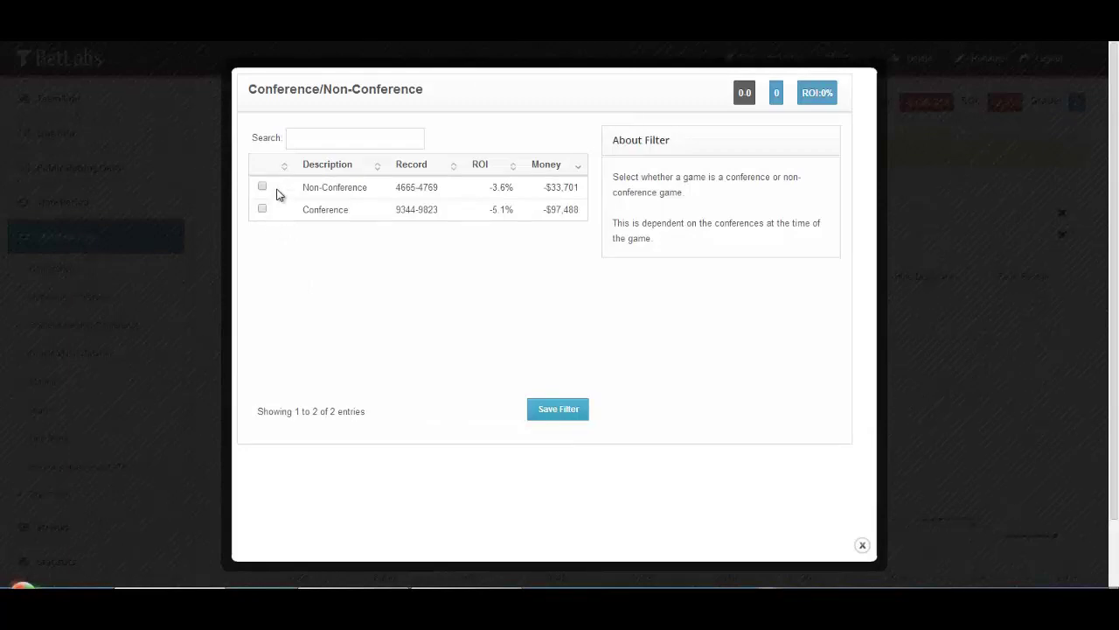
{"action": "left_click", "coordinate": [860, 548]}
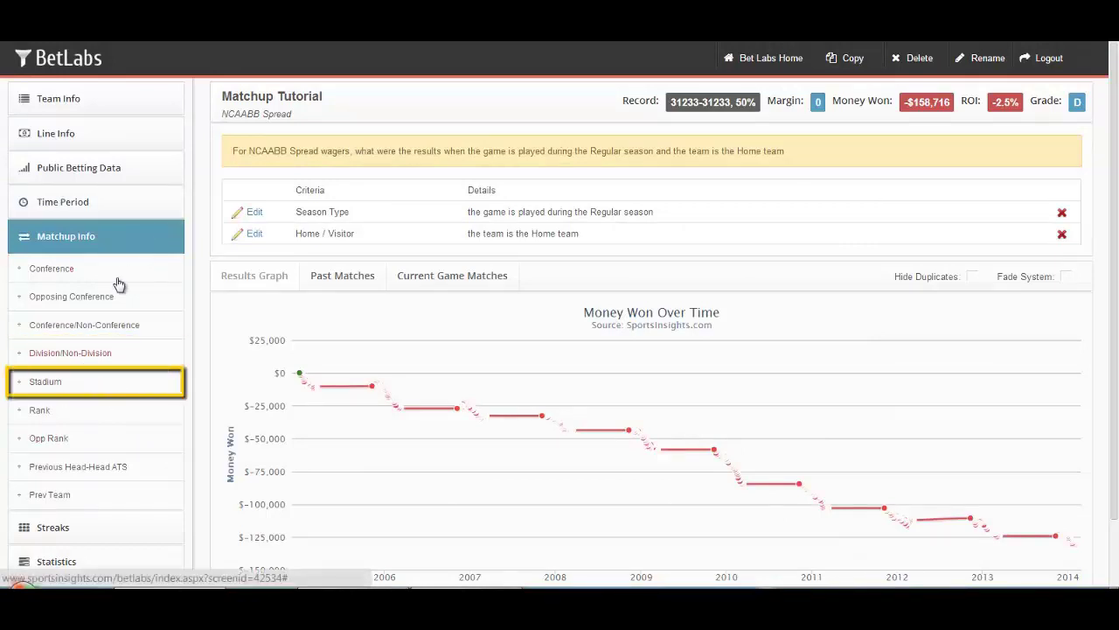
{"action": "left_click", "coordinate": [55, 384]}
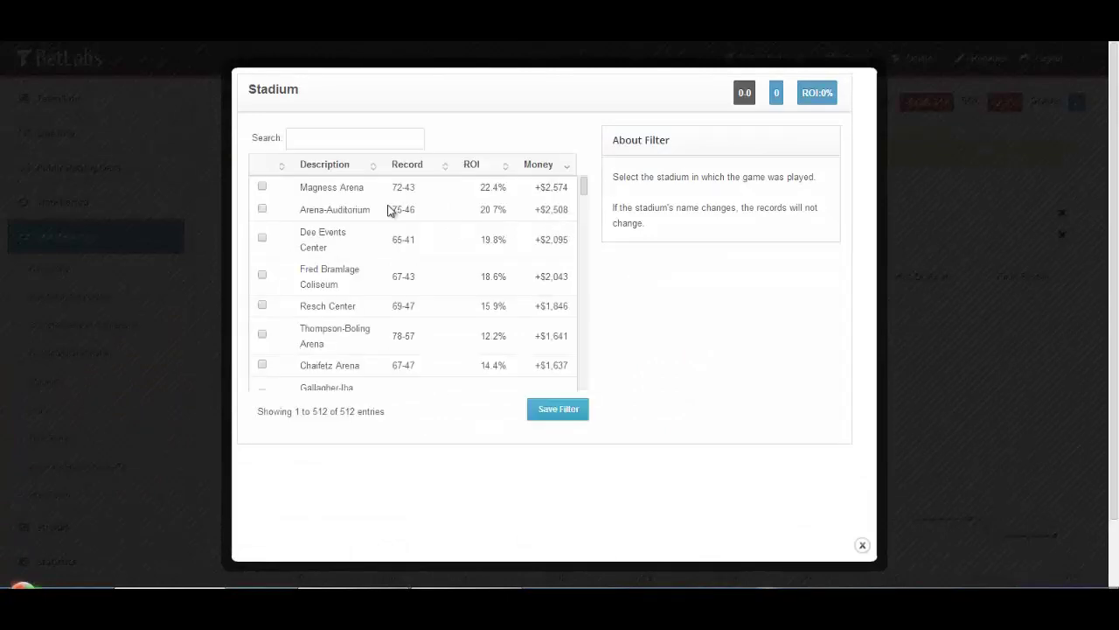
{"action": "left_click", "coordinate": [329, 166]}
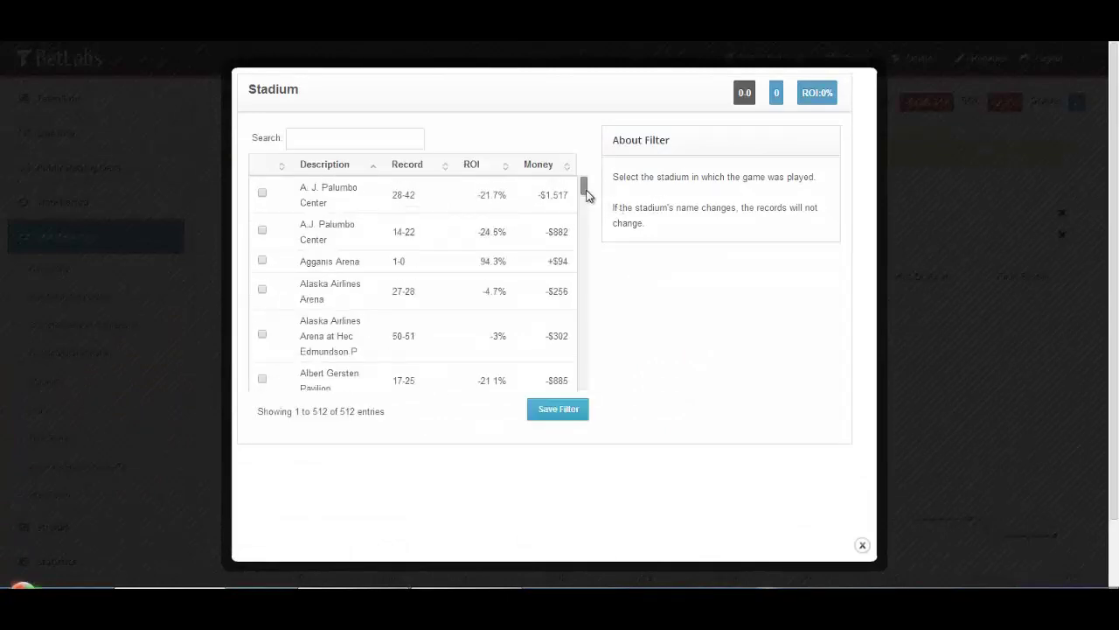
{"action": "left_click_drag", "start_coordinate": [583, 185], "coordinate": [370, 132]}
{"action": "left_click", "coordinate": [347, 142]}
{"action": "type", "text": "cameron"}
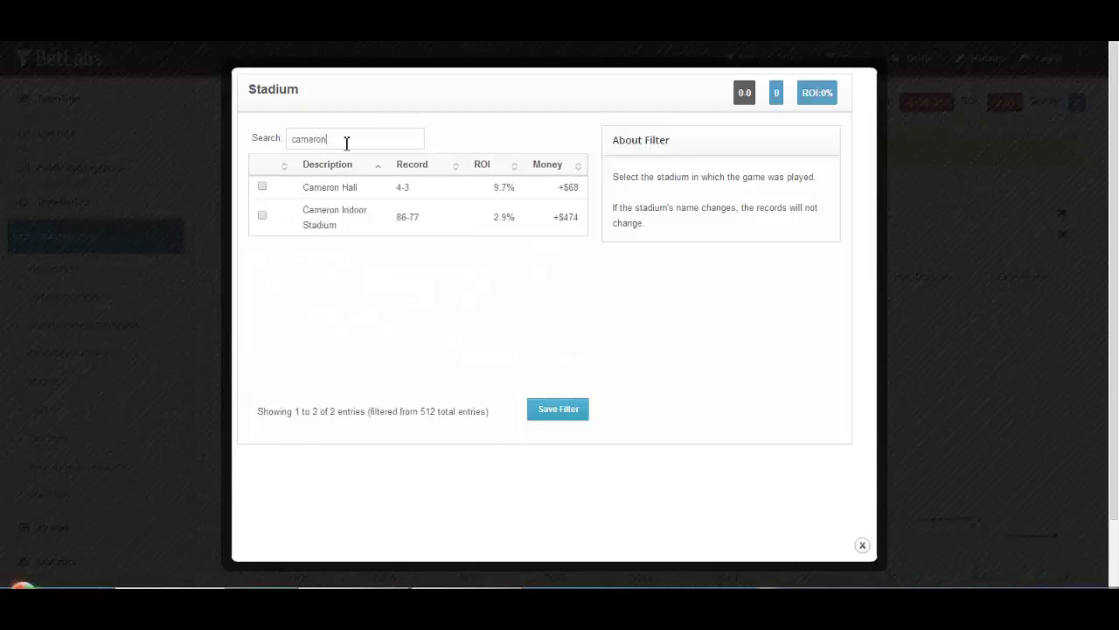
{"action": "left_click", "coordinate": [262, 215]}
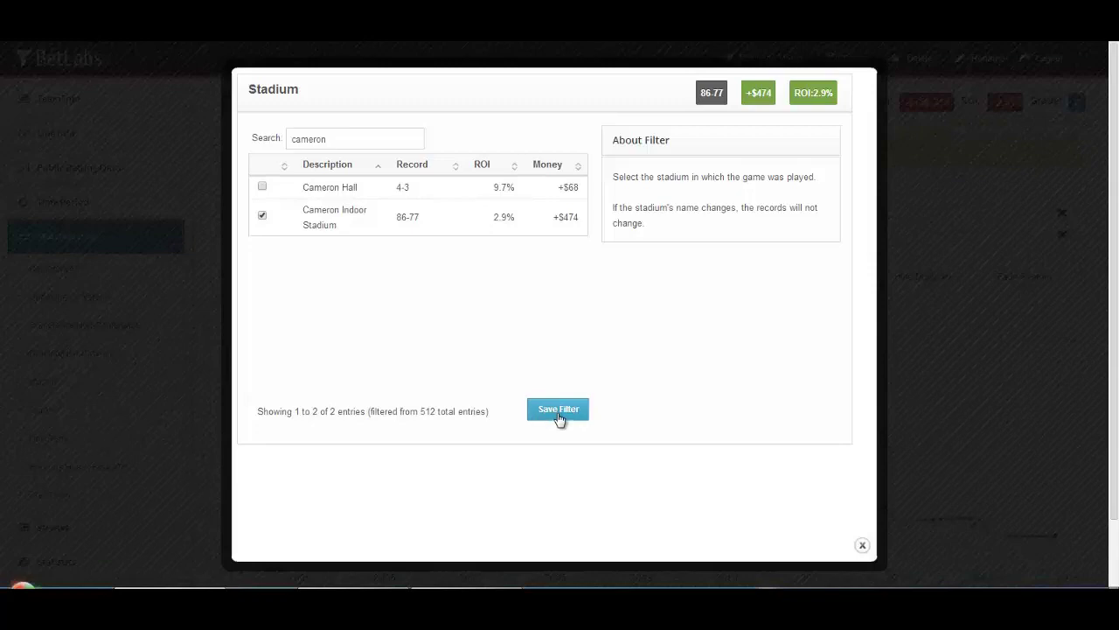
{"action": "left_click", "coordinate": [863, 547]}
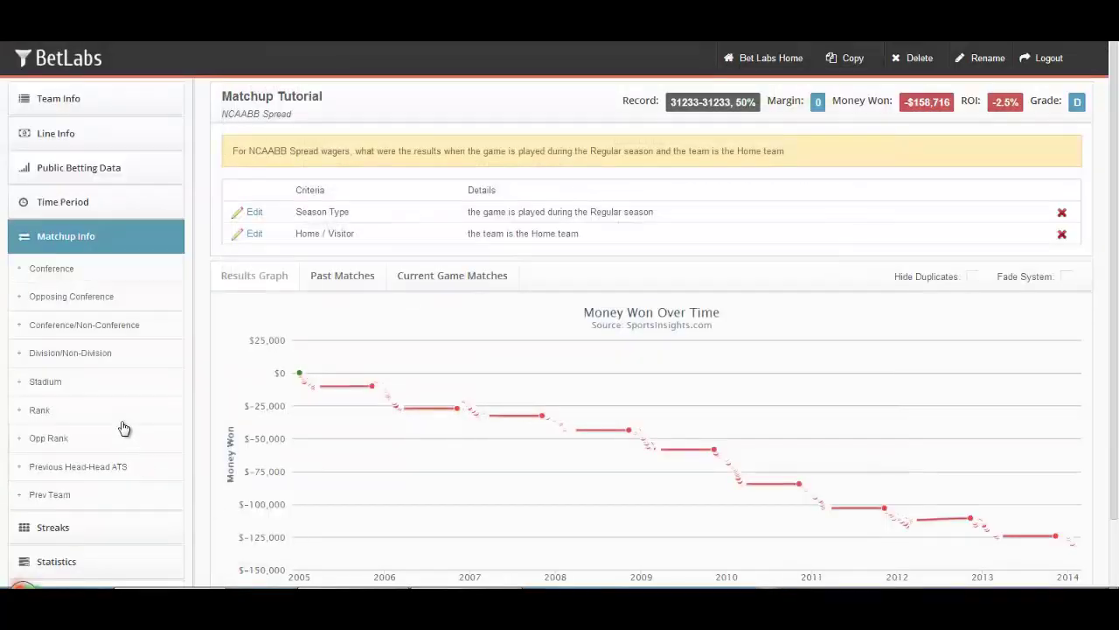
{"action": "left_click", "coordinate": [61, 416]}
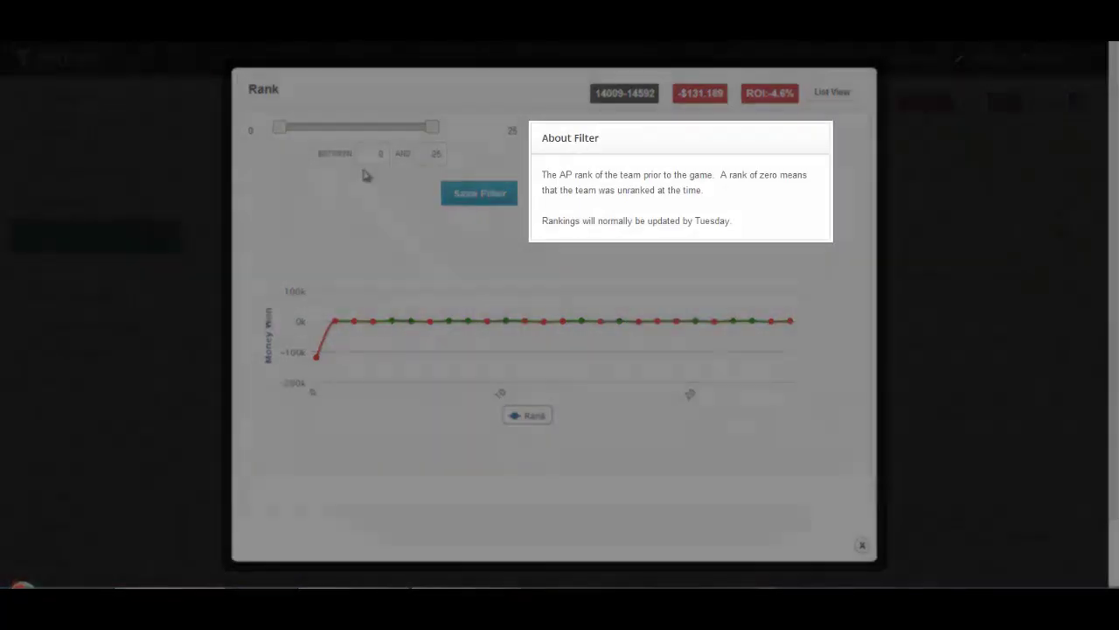
{"action": "double_click", "coordinate": [379, 154]}
{"action": "type", "text": "1"}
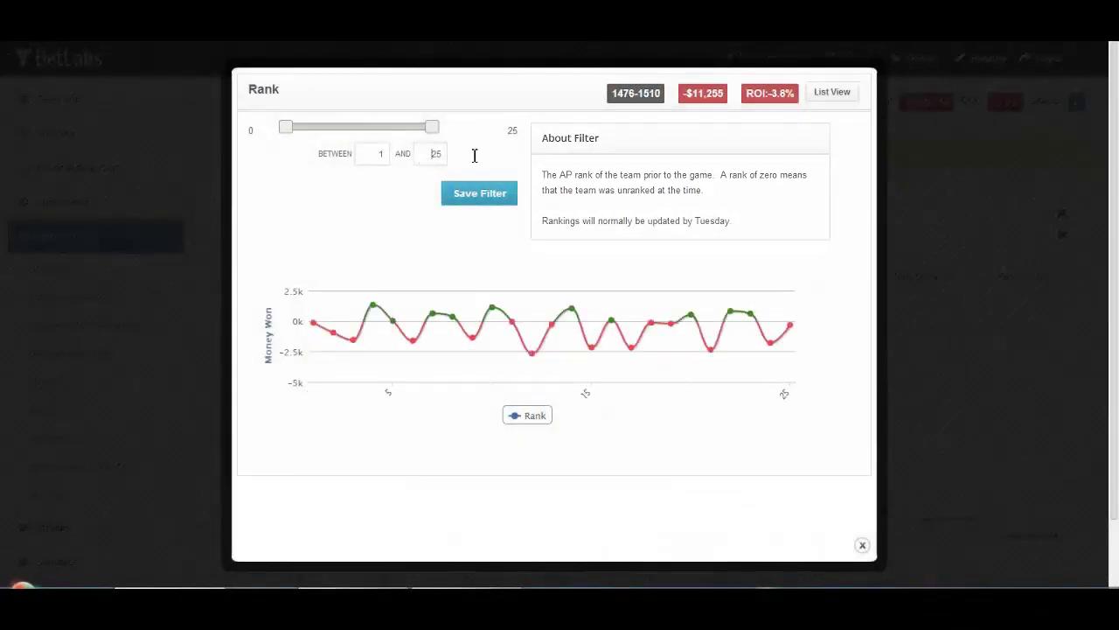
{"action": "key", "text": "Tab"}
{"action": "type", "text": "10"}
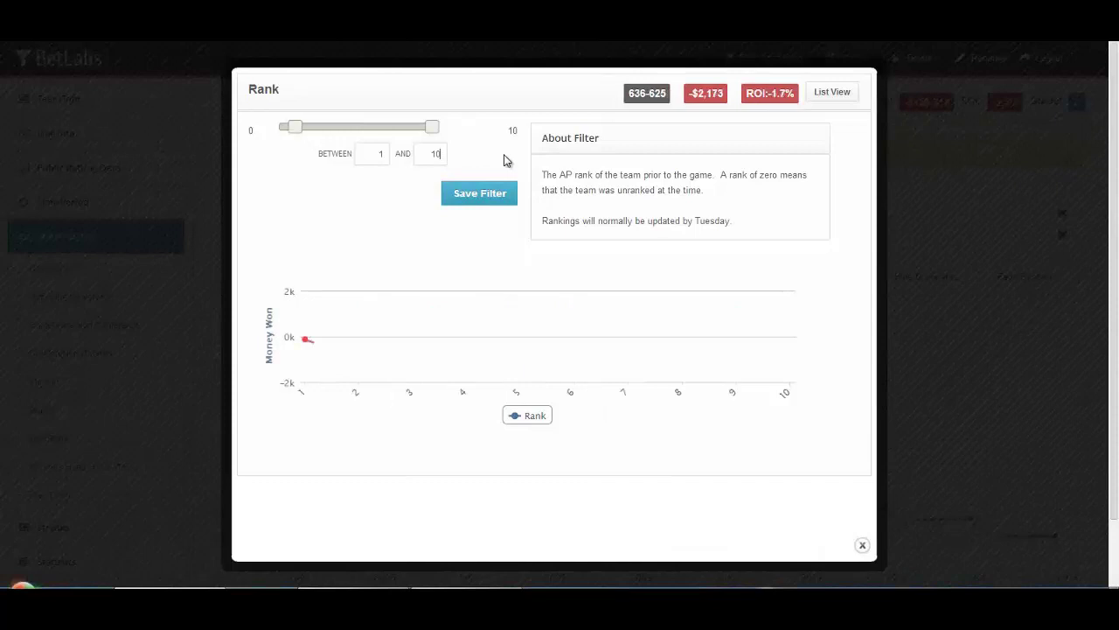
{"action": "double_click", "coordinate": [378, 154]}
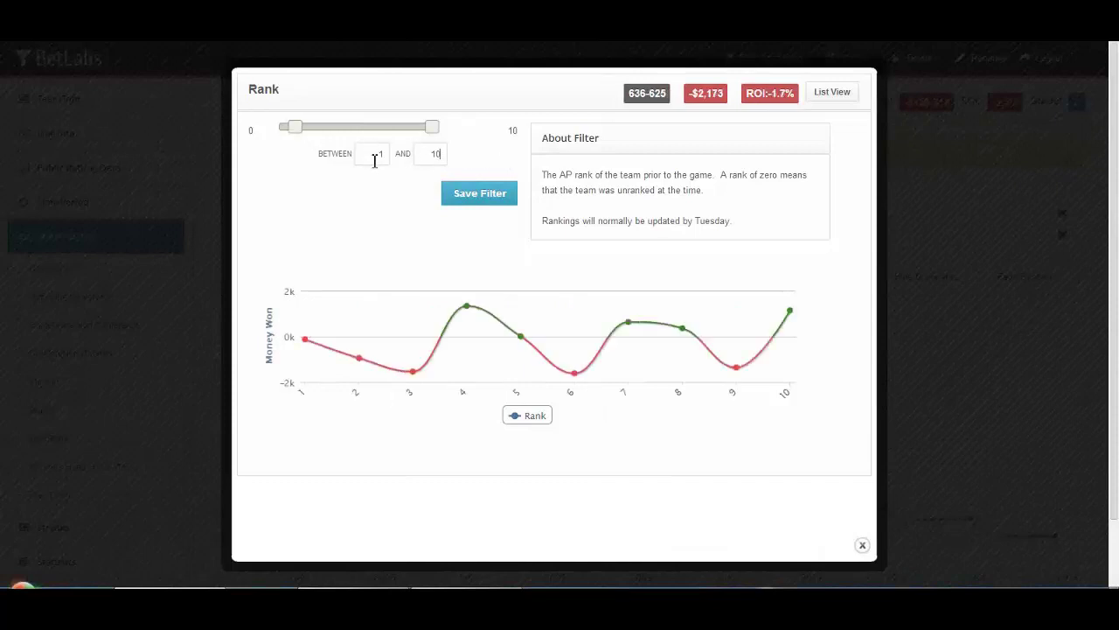
{"action": "type", "text": "0"}
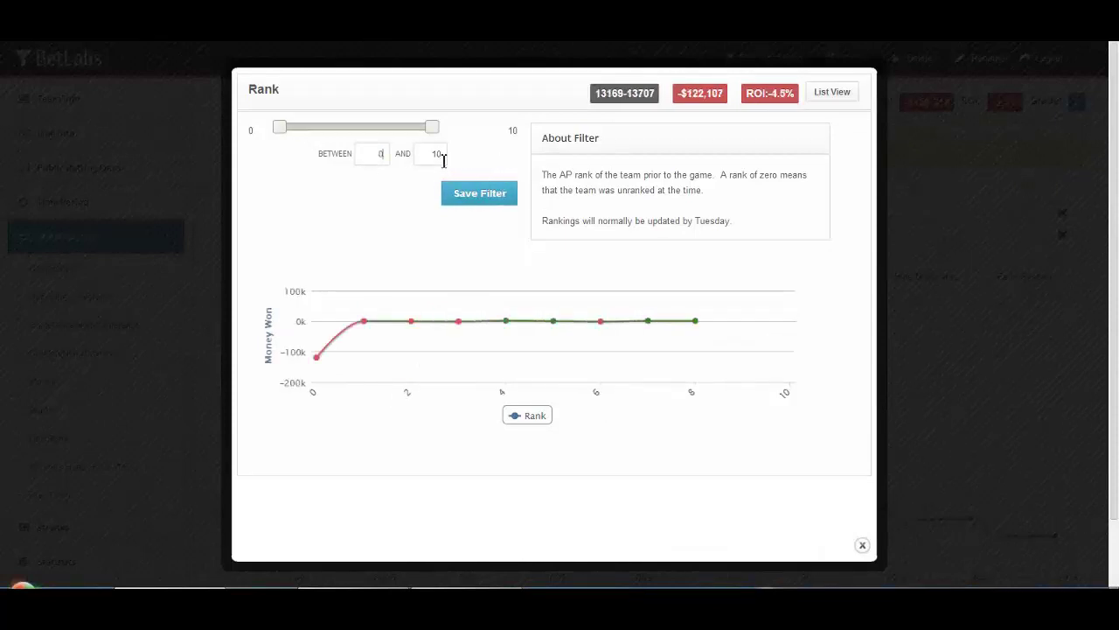
{"action": "key", "text": "Tab"}
{"action": "type", "text": "0"}
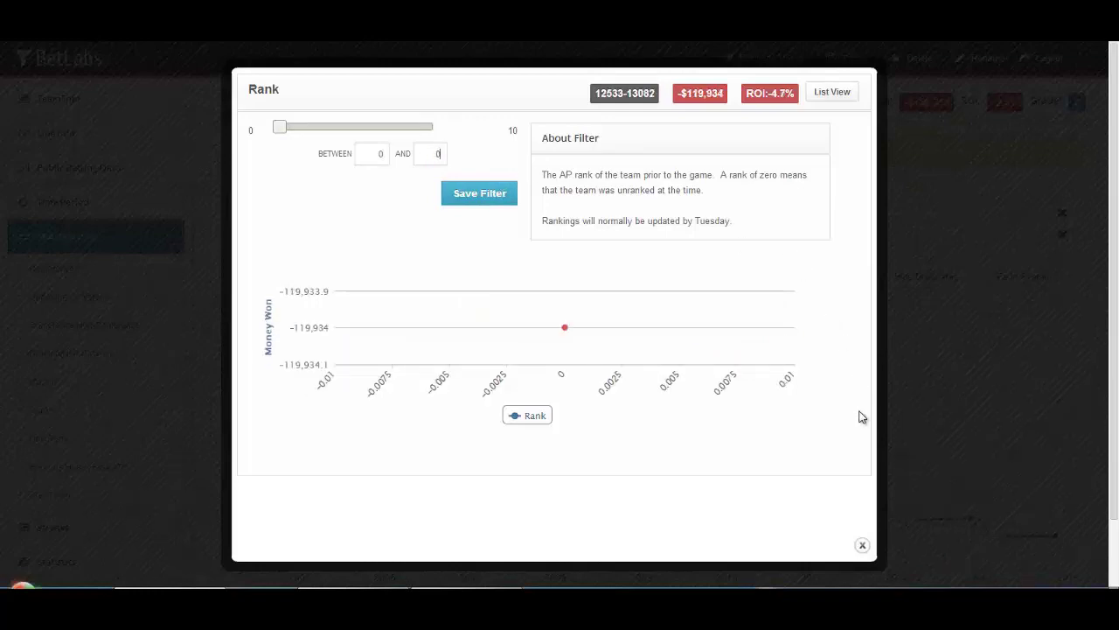
{"action": "left_click", "coordinate": [863, 547]}
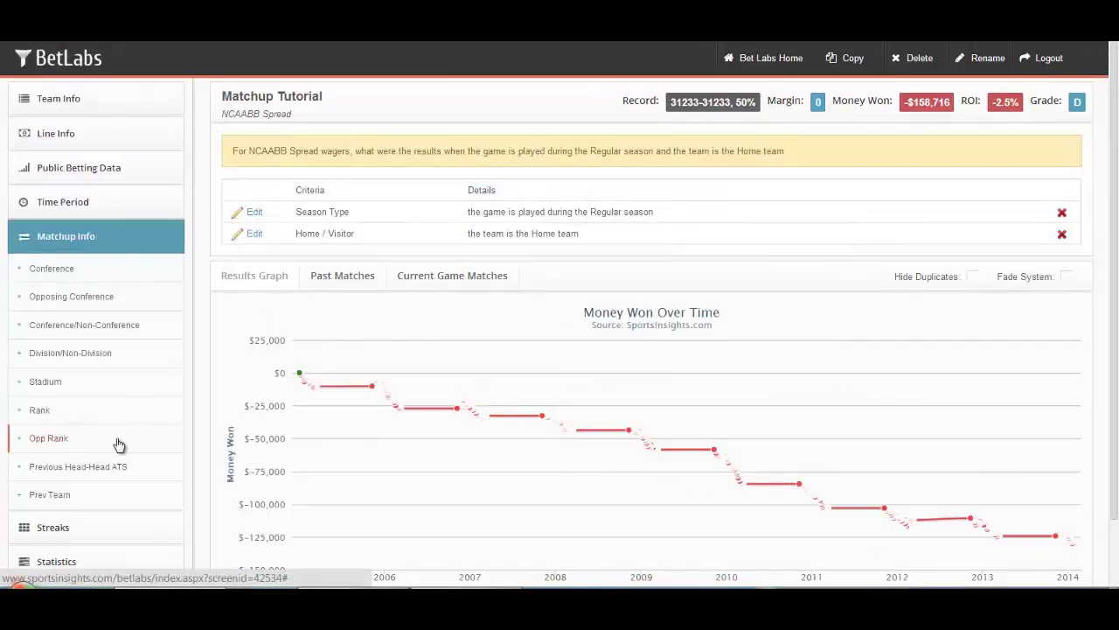
Step: In Previous Head-Head ATS, replace the upper margin bound with 46.5, clear it, and close the filter
{"action": "left_click", "coordinate": [132, 468]}
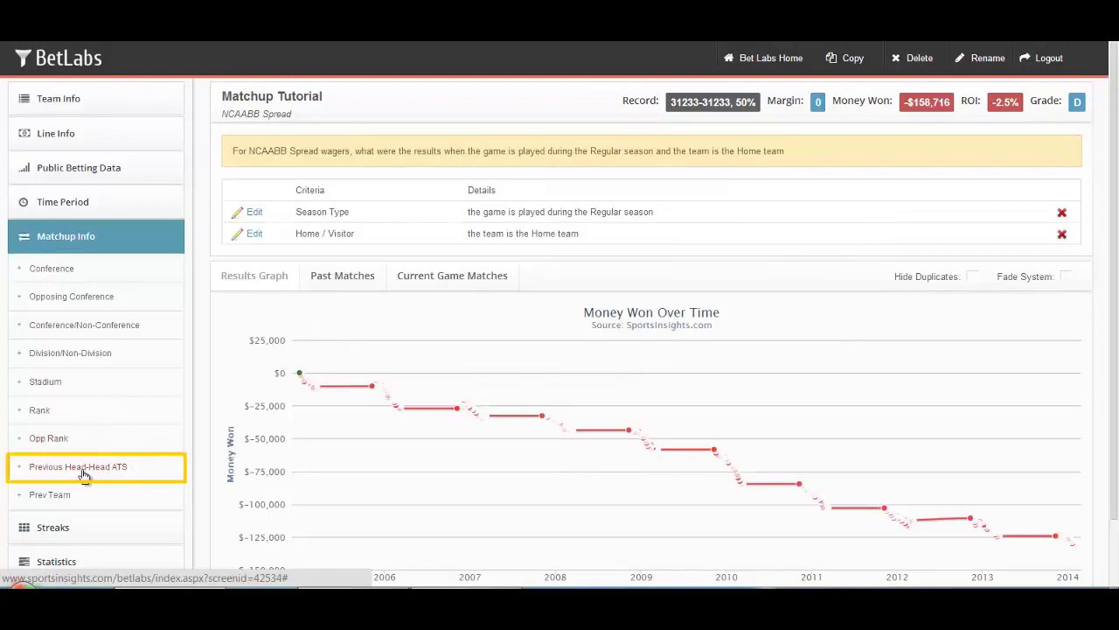
{"action": "left_click", "coordinate": [83, 472]}
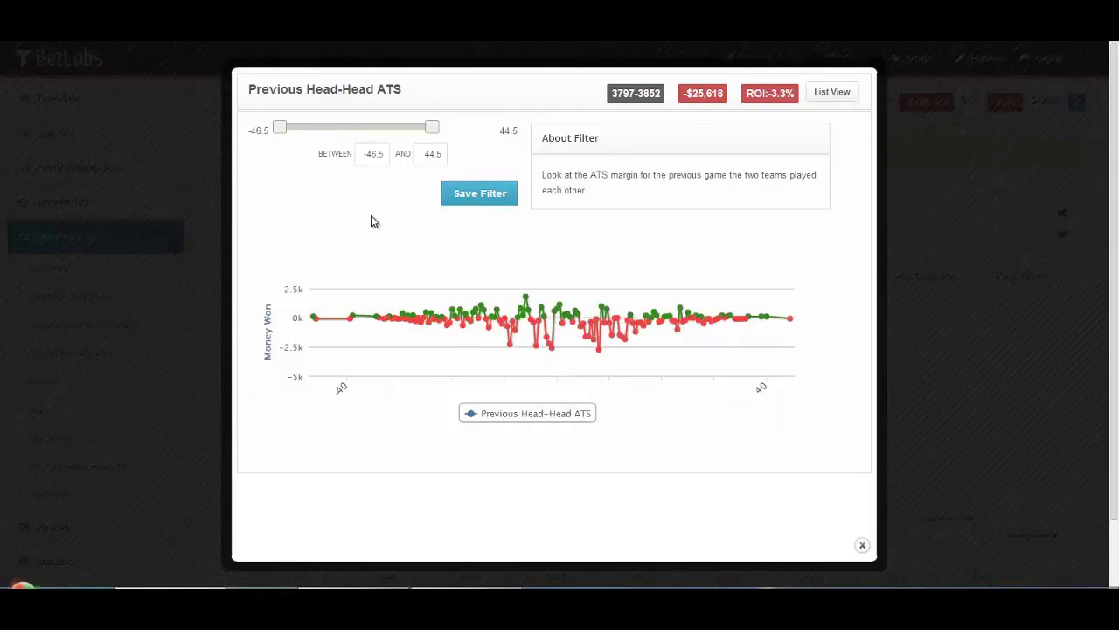
{"action": "double_click", "coordinate": [425, 153]}
{"action": "type", "text": "46.5"}
{"action": "key", "text": "BackSpace"}
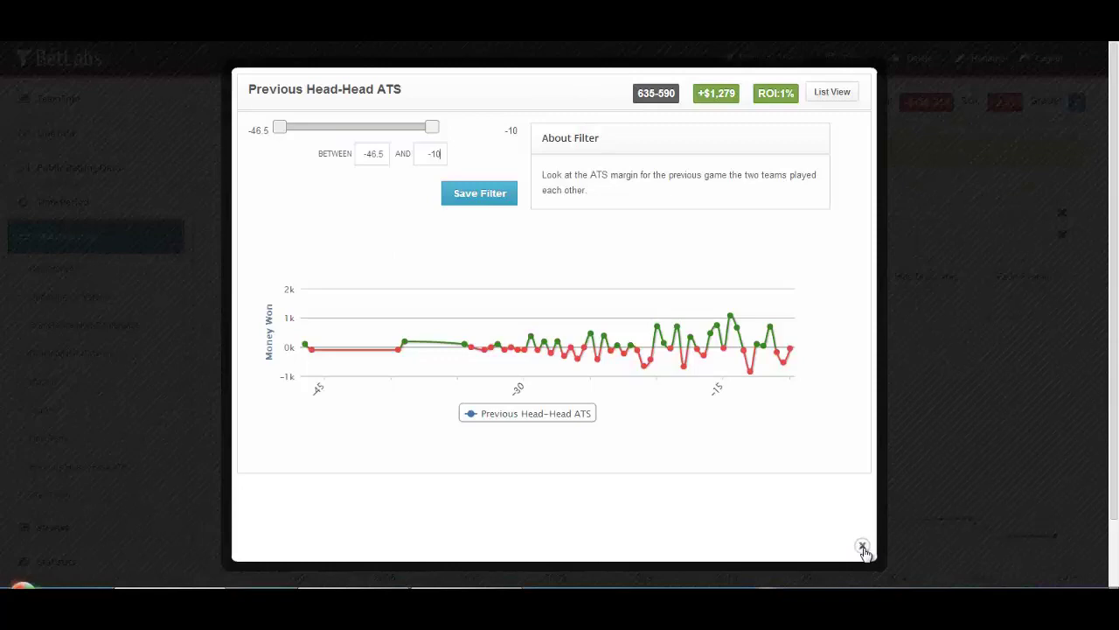
{"action": "left_click", "coordinate": [862, 548]}
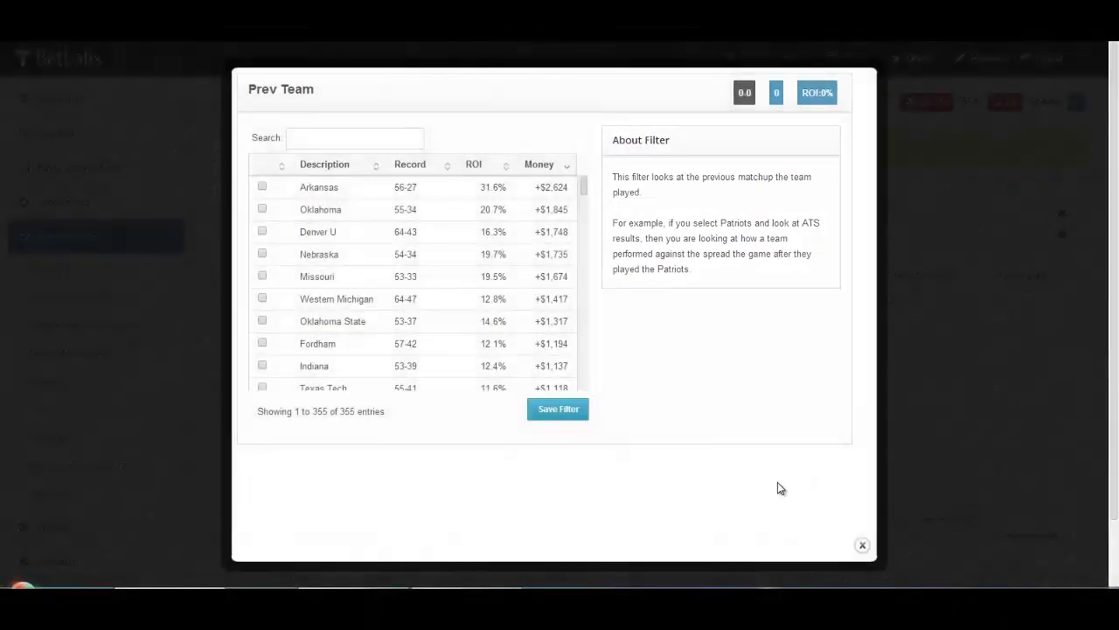
Step: Tick and untick Arkansas in the Prev Team list, then scroll through the remaining teams
{"action": "left_click", "coordinate": [263, 188]}
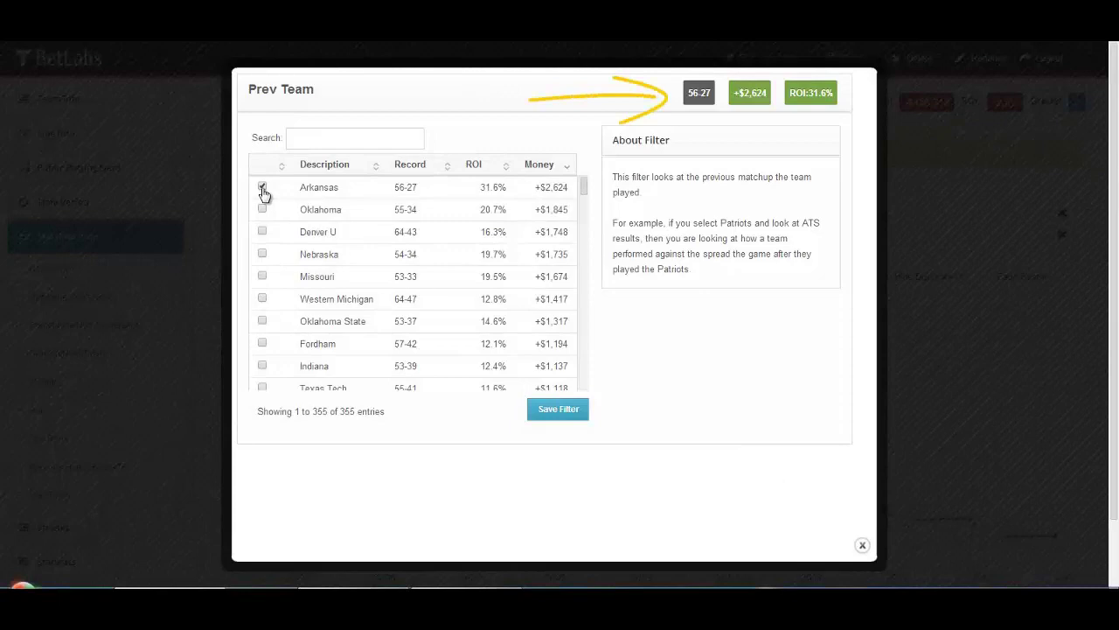
{"action": "left_click", "coordinate": [263, 188]}
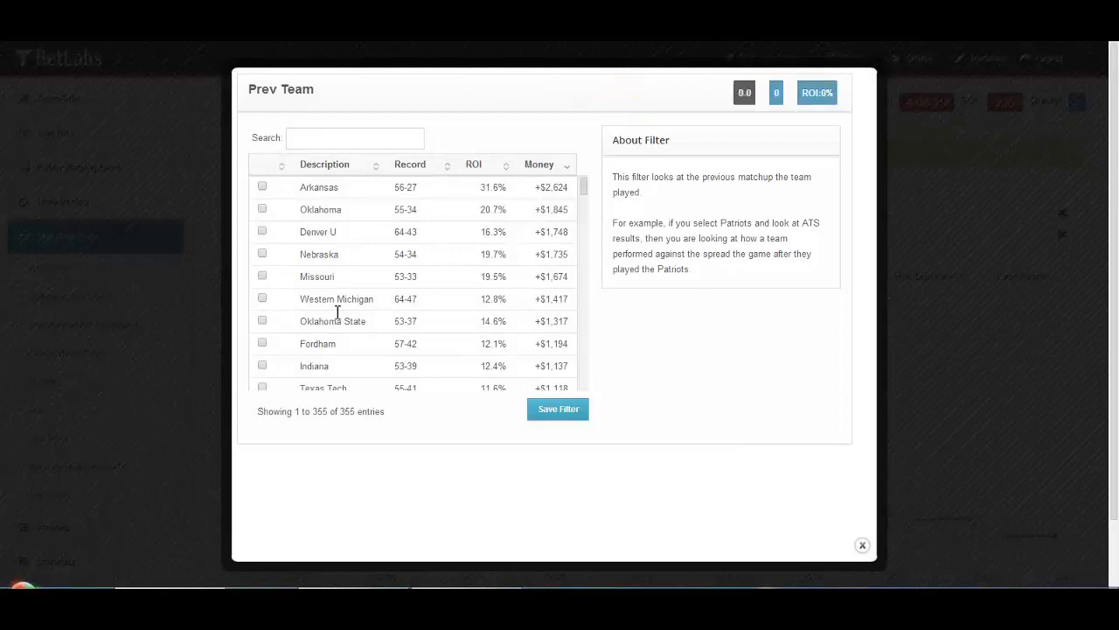
{"action": "scroll", "coordinate": [341, 319], "scroll_direction": "down", "scroll_amount": 10}
{"action": "scroll", "coordinate": [344, 328], "scroll_direction": "down", "scroll_amount": 5}
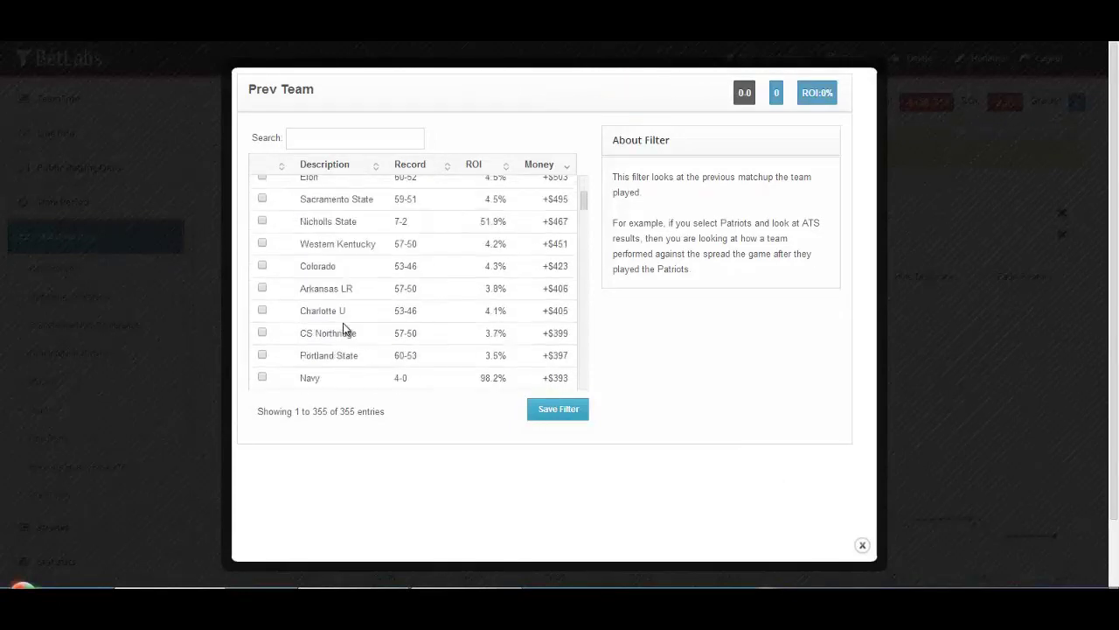
{"action": "scroll", "coordinate": [344, 328], "scroll_direction": "down", "scroll_amount": 5}
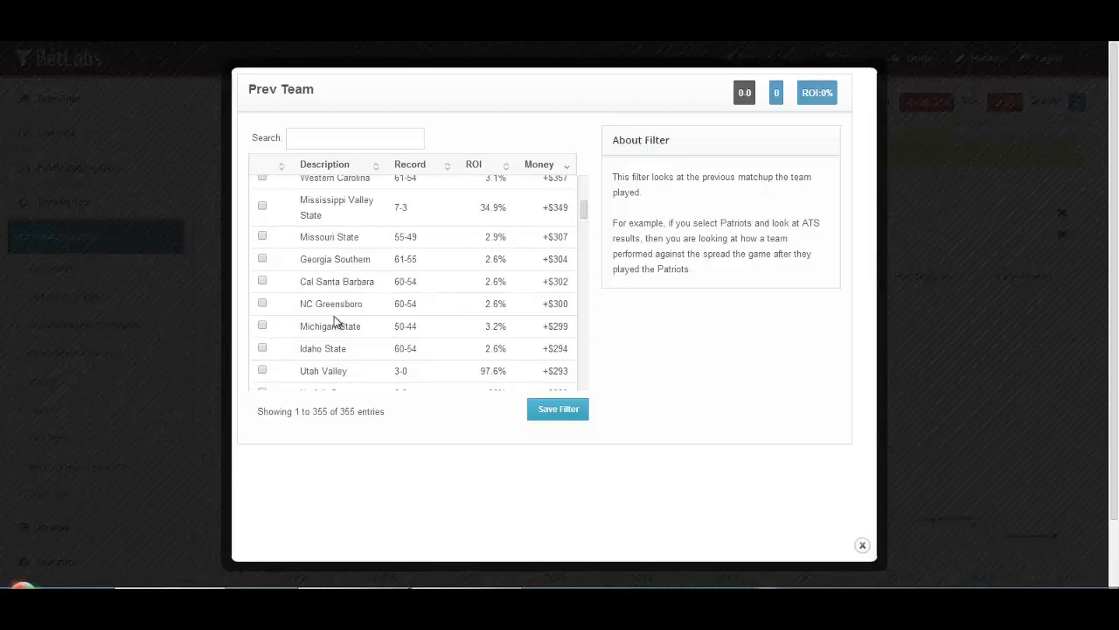
Step: Close the Prev Team filter and collapse the Matchup Info group in the sidebar
{"action": "left_click", "coordinate": [863, 545]}
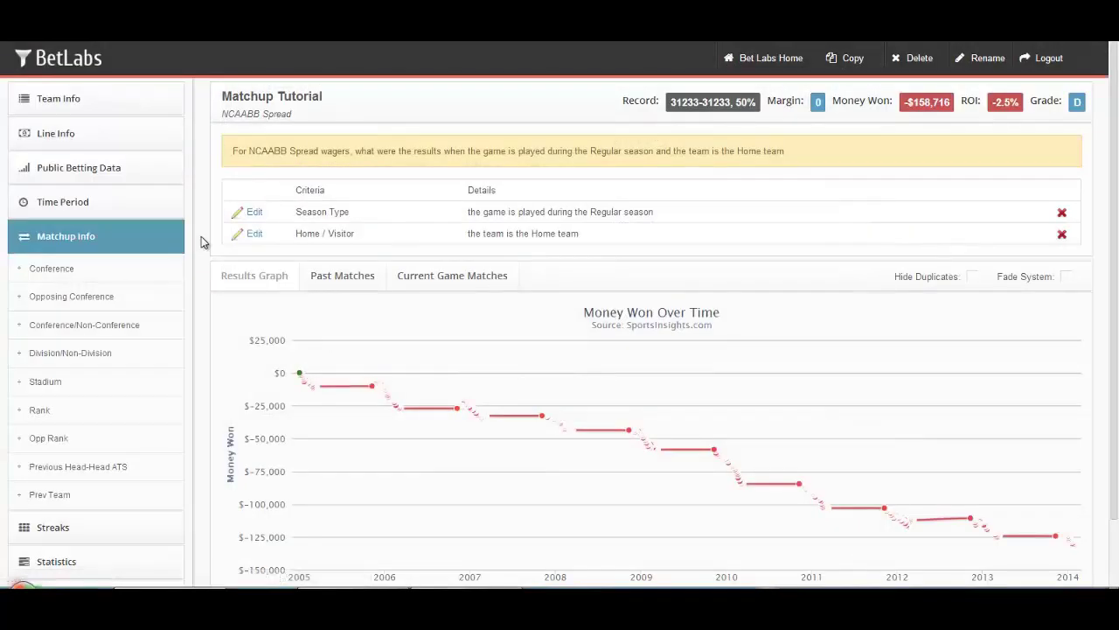
{"action": "left_click", "coordinate": [169, 237]}
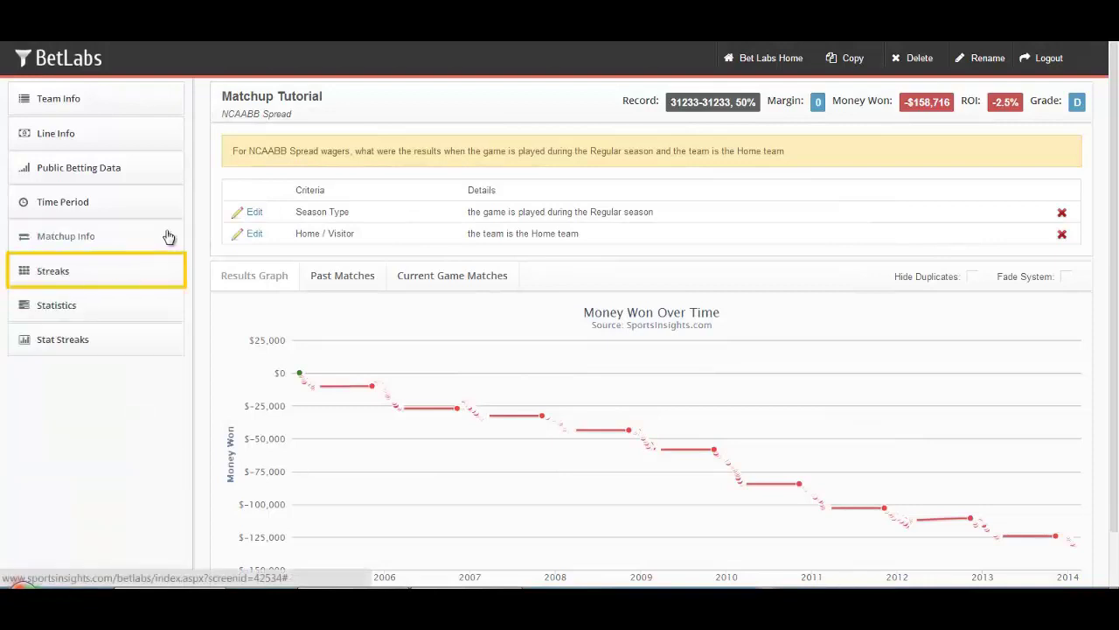